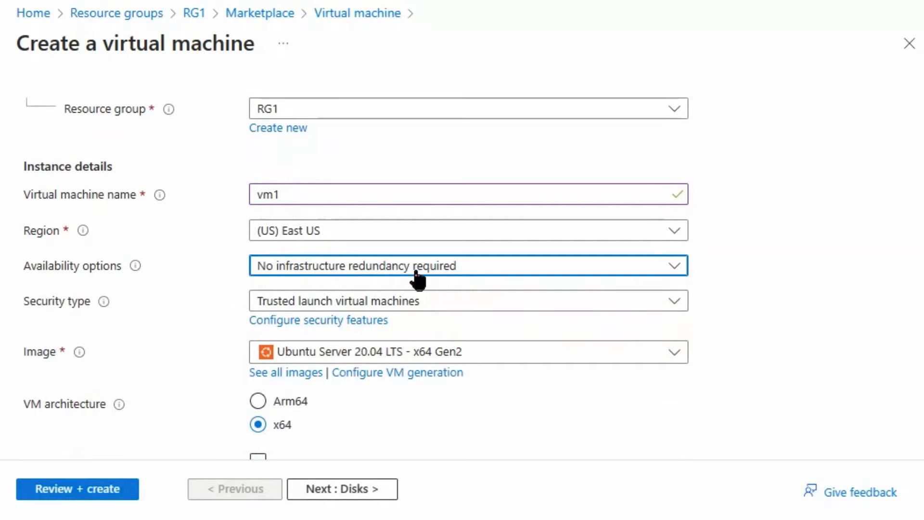
- Select a Windows Server image from the operating system image list
scroll(487, 332, down, 2)
click(323, 245)
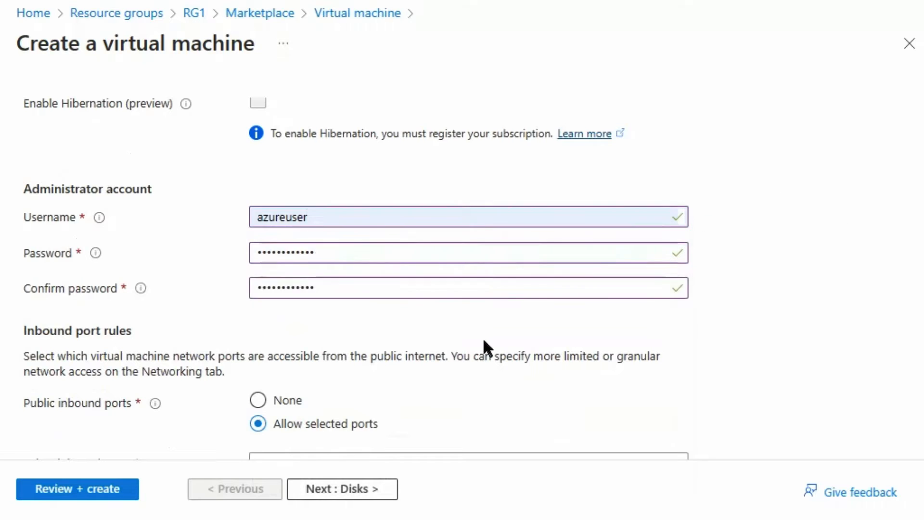
scroll(484, 338, down, 5)
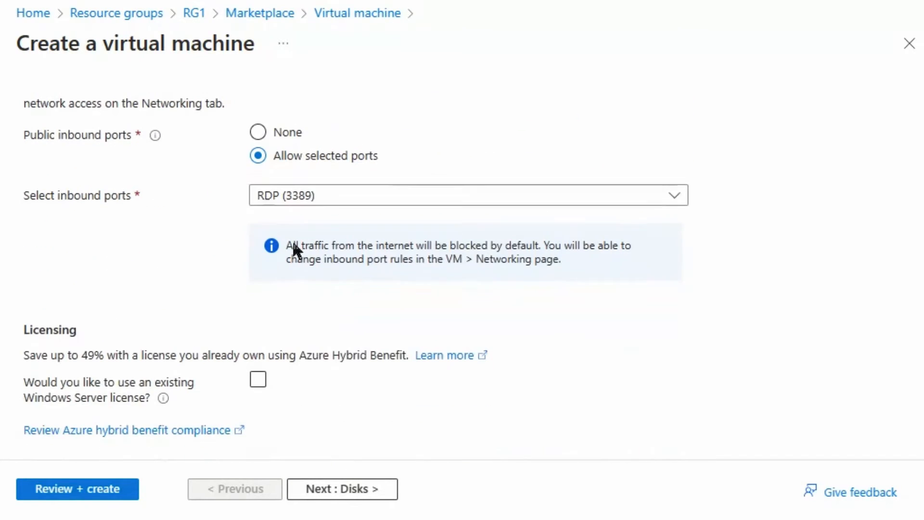
- Set the OS disk type to Standard HDD (locally-redundant storage) and continue to Networking
click(351, 489)
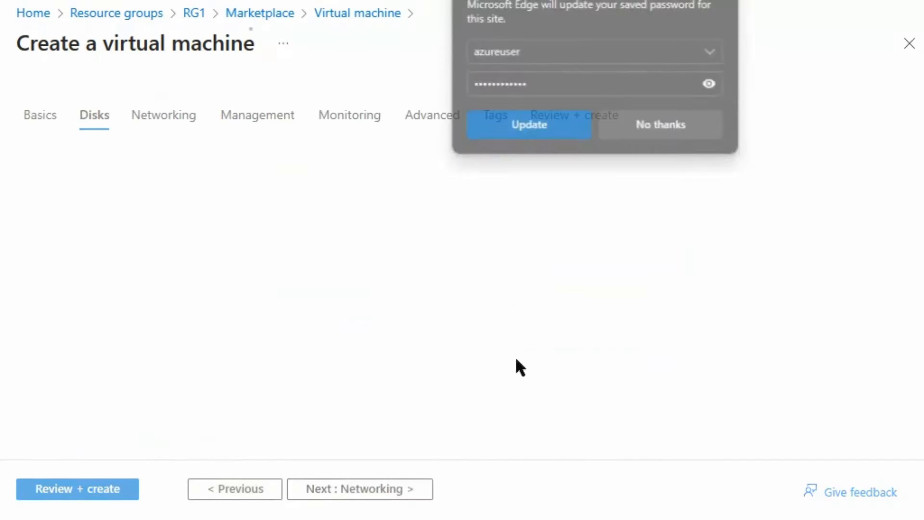
scroll(331, 335, down, 1)
scroll(331, 335, down, 2)
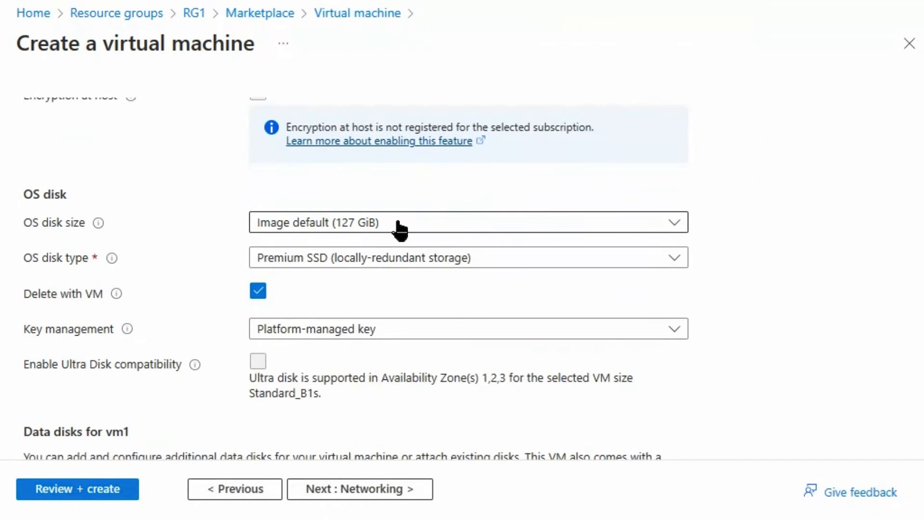
click(260, 258)
click(316, 429)
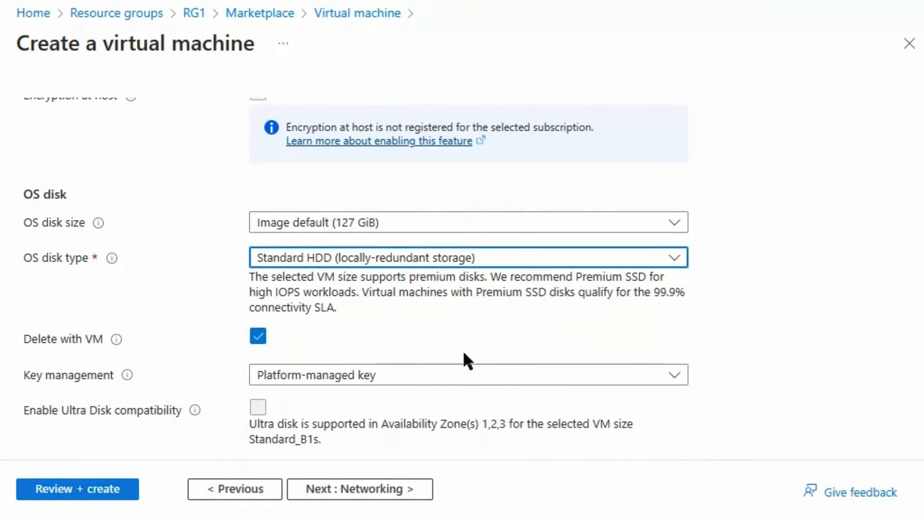
scroll(274, 318, down, 2)
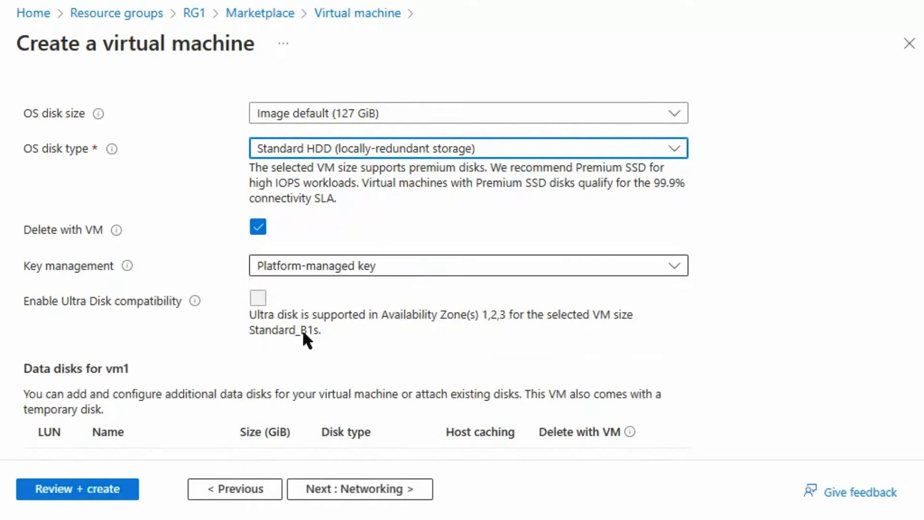
scroll(310, 347, down, 2)
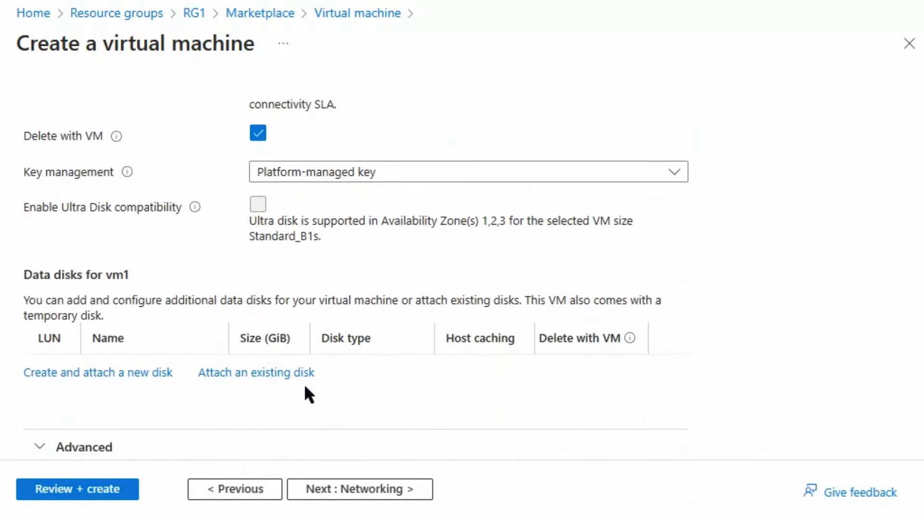
click(366, 494)
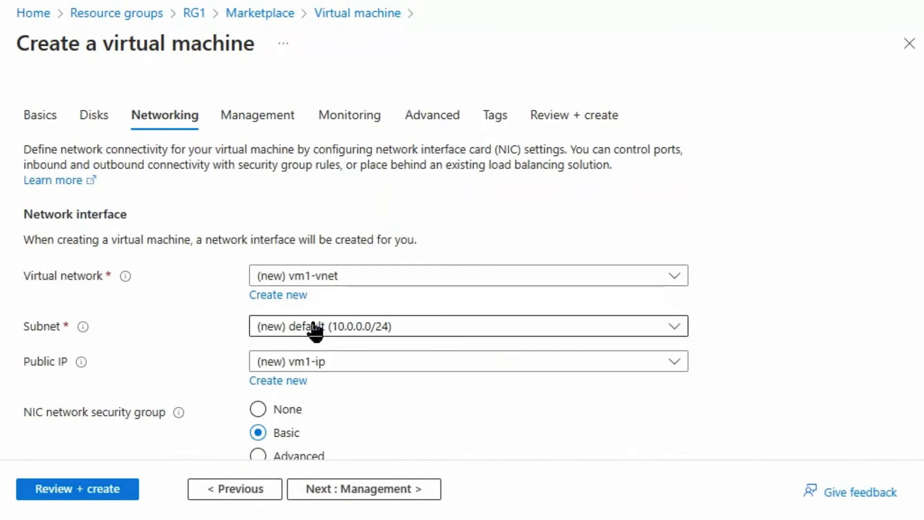
- Keep the default Networking, Management, Monitoring and Advanced settings, advancing to Tags
scroll(314, 330, down, 4)
scroll(354, 335, down, 6)
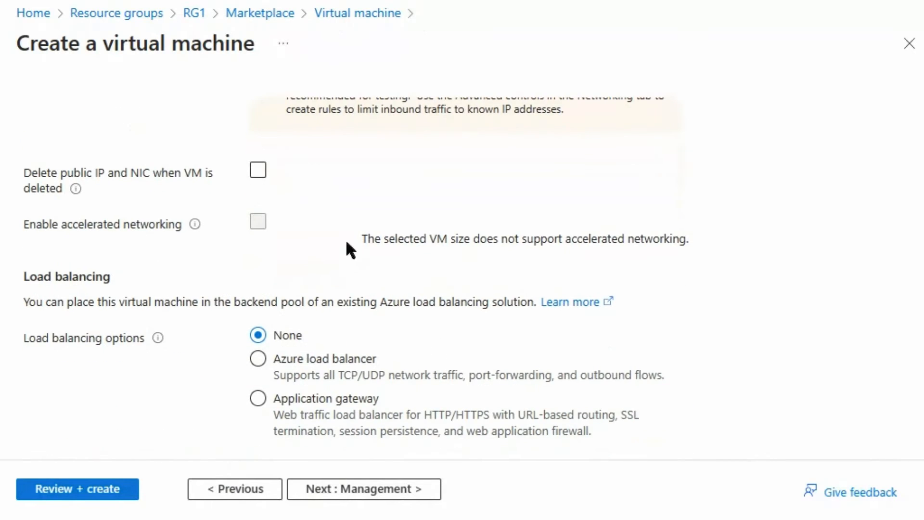
click(394, 490)
scroll(398, 413, down, 7)
click(385, 490)
click(354, 490)
scroll(411, 384, down, 10)
click(308, 488)
- Review, create vm1, and open its resource page once deployment completes
click(402, 492)
click(55, 490)
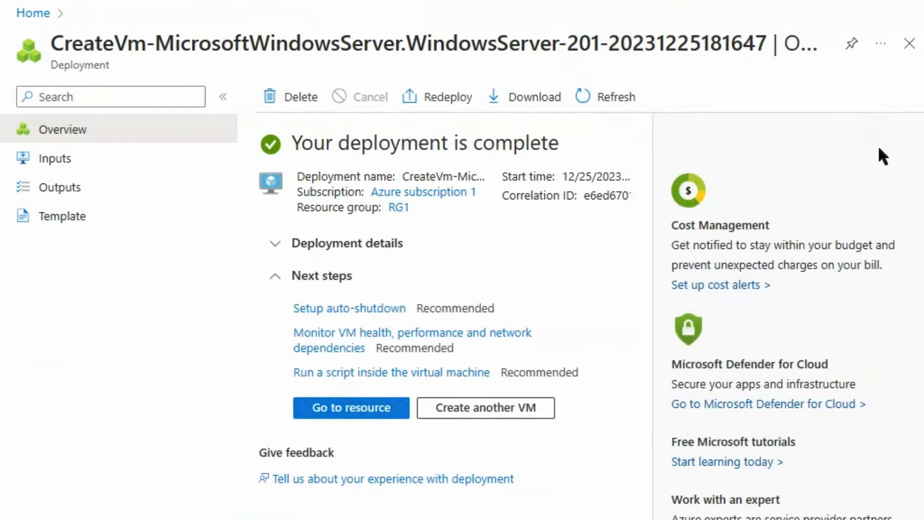
click(357, 407)
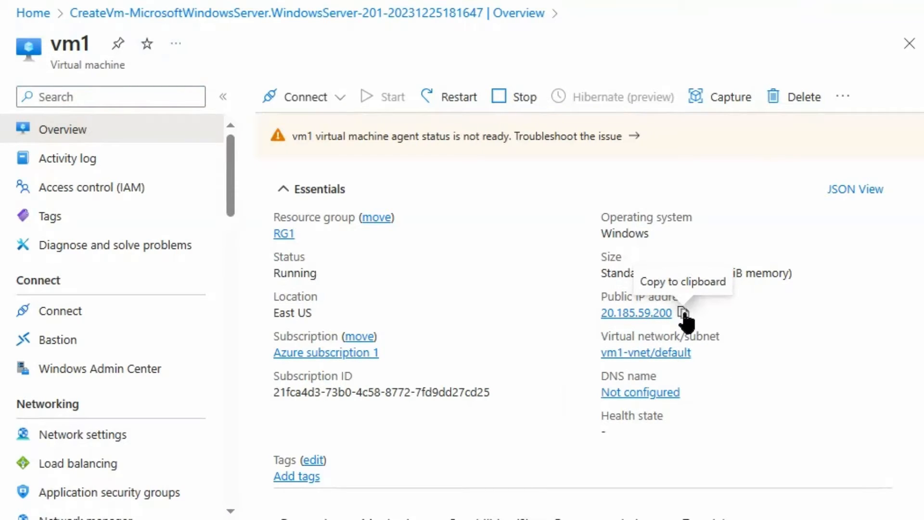
- Connect over Remote Desktop to 20.185.59.200 and enter the admin user name and password
click(684, 313)
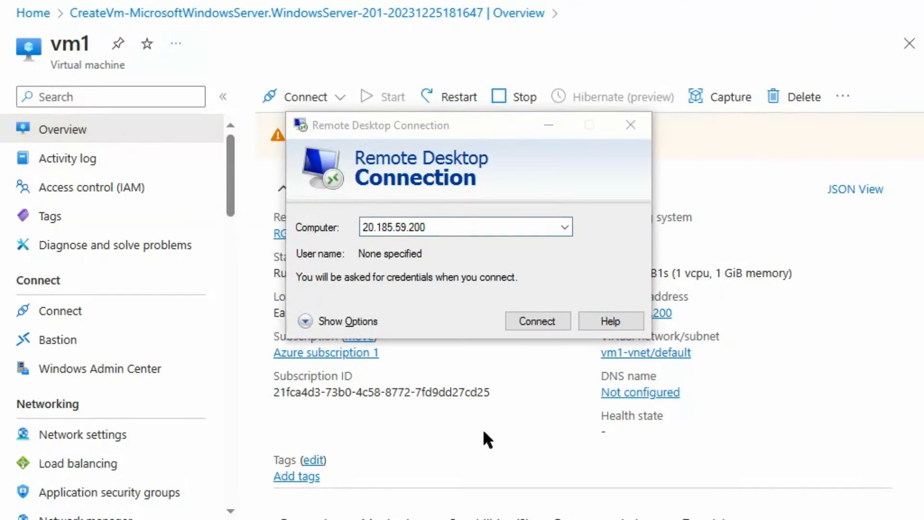
click(532, 324)
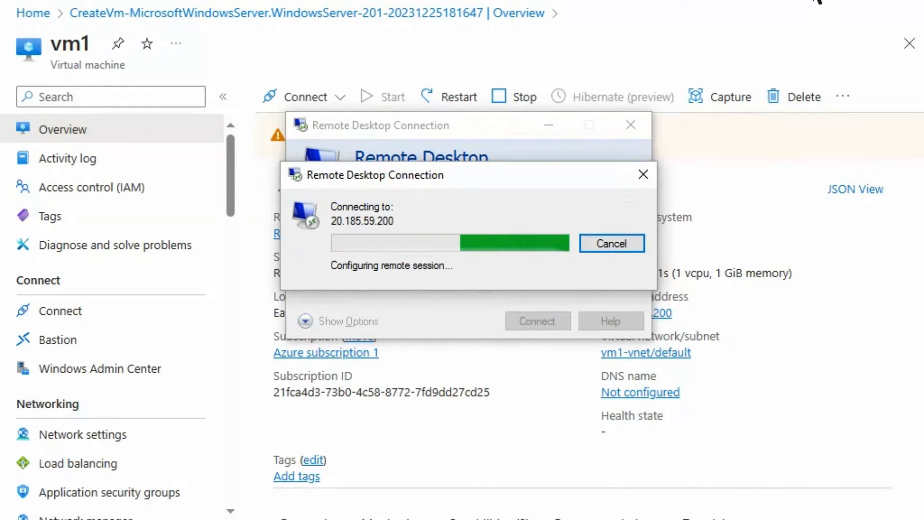
click(410, 179)
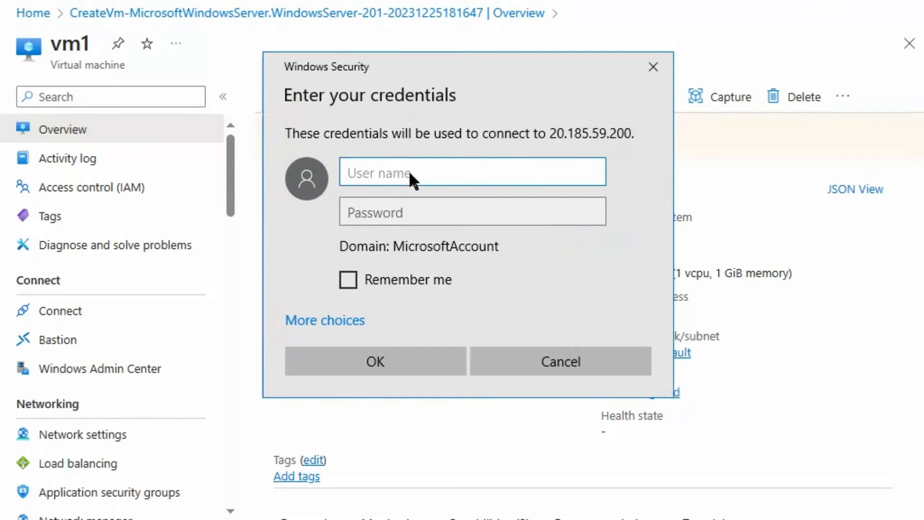
text(azureuser)
key(Tab)
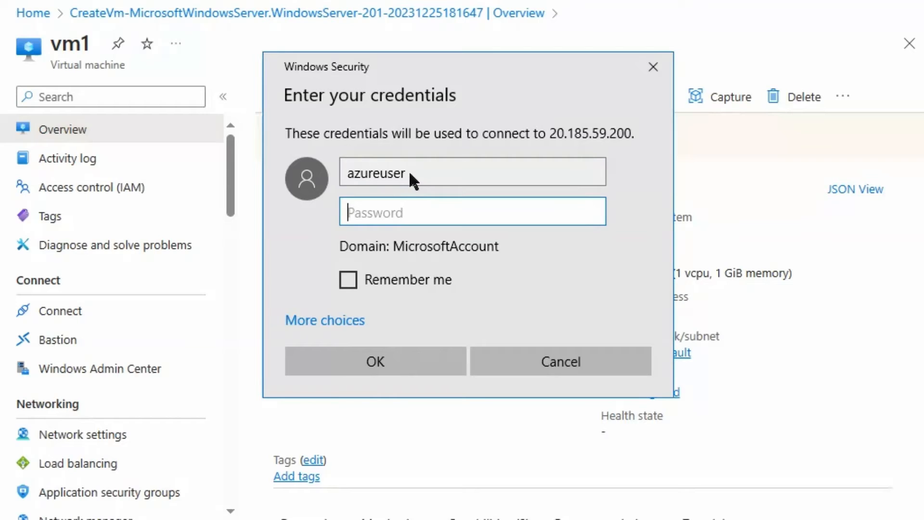
text(Pa)
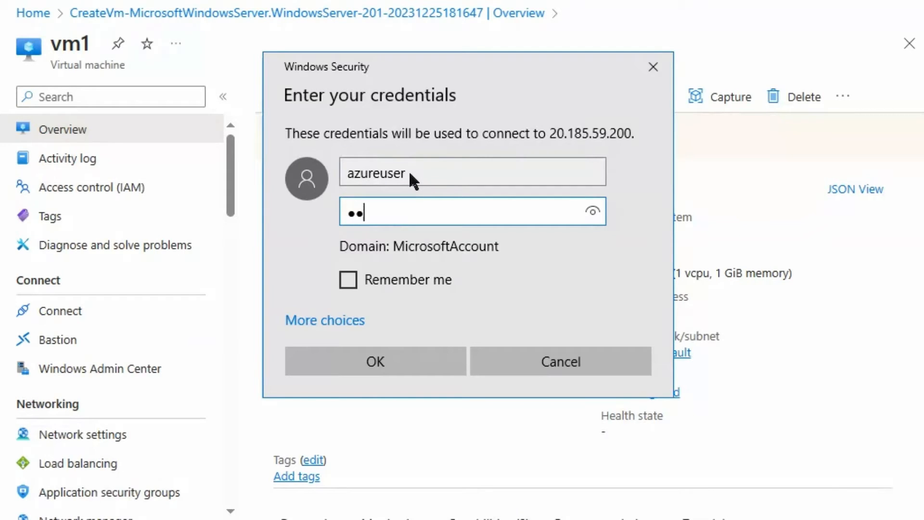
text(ssword123!)
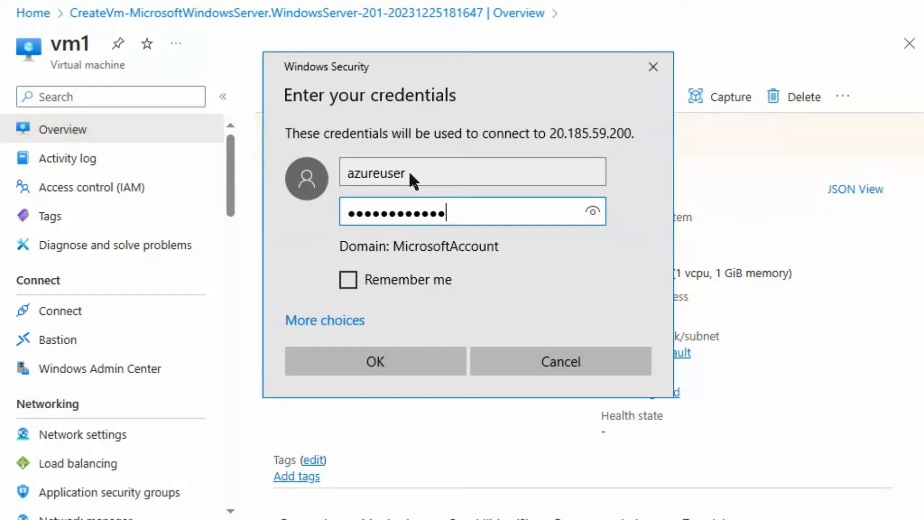
- Submit the credentials and accept the certificate warning to reach vm1's desktop
click(383, 363)
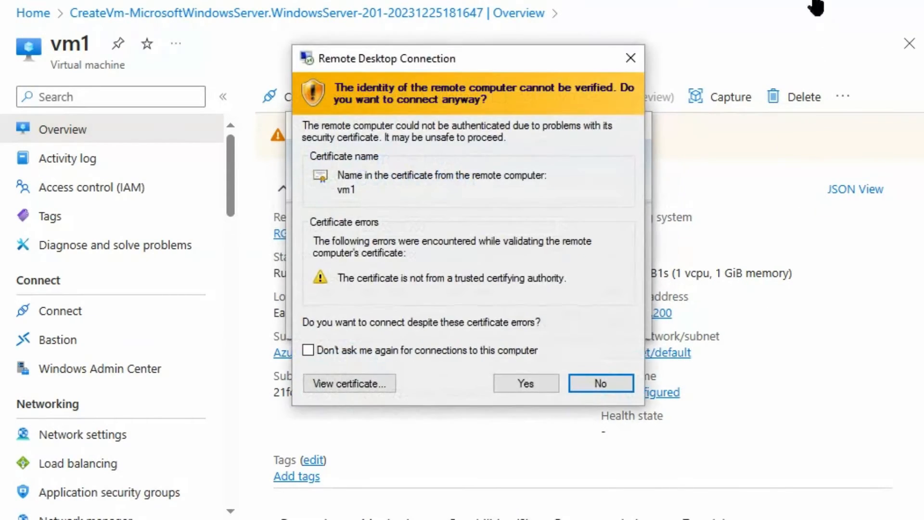
click(526, 383)
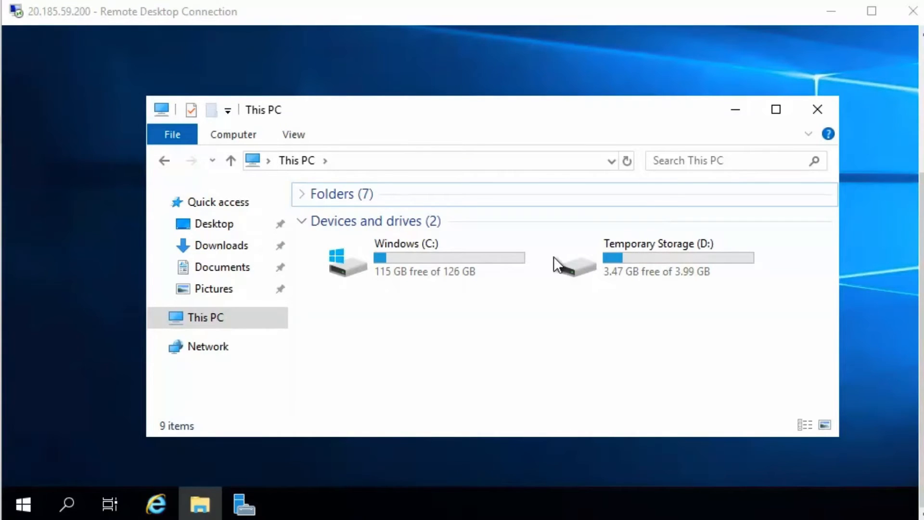
- Create a new text document named test1 on the Windows (C:) drive
double_click(351, 268)
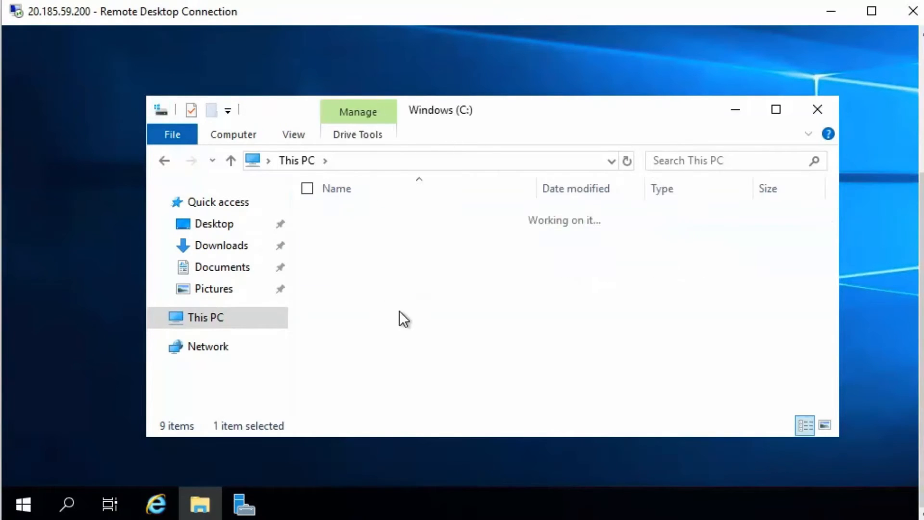
right_click(426, 392)
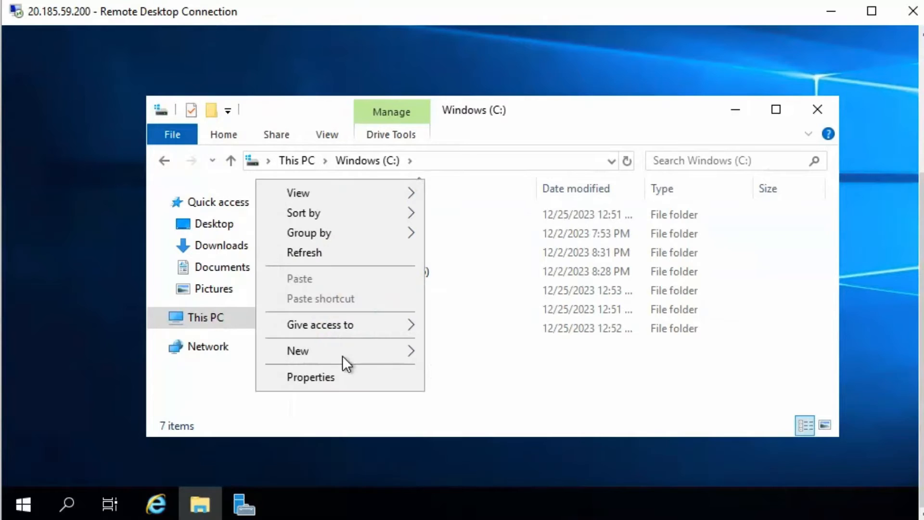
mouse_move(366, 357)
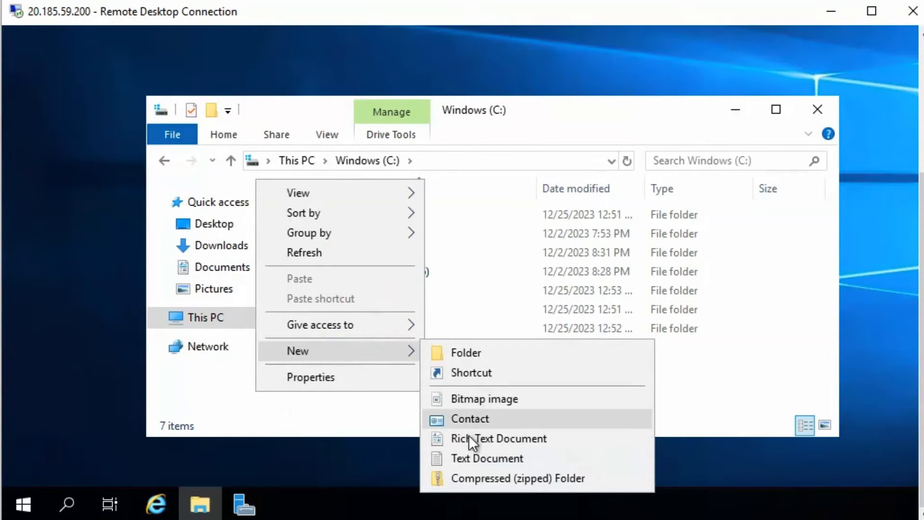
click(463, 458)
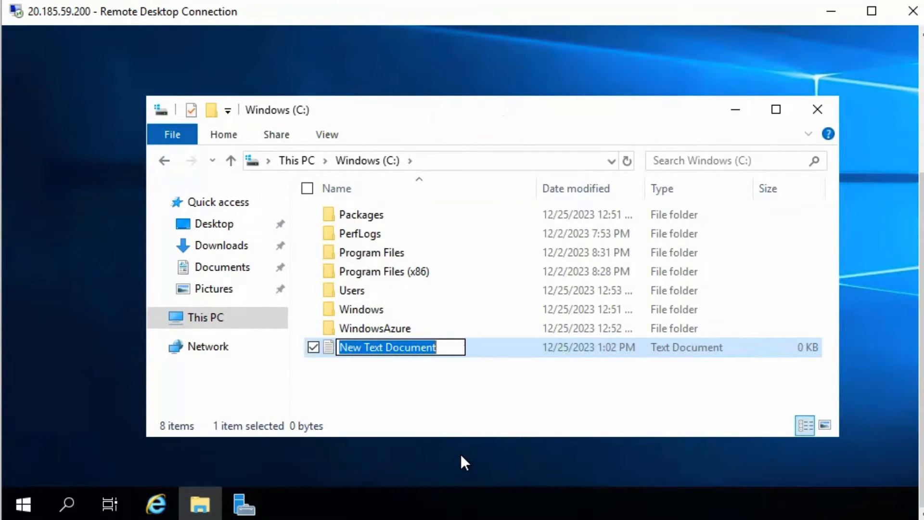
text(test1)
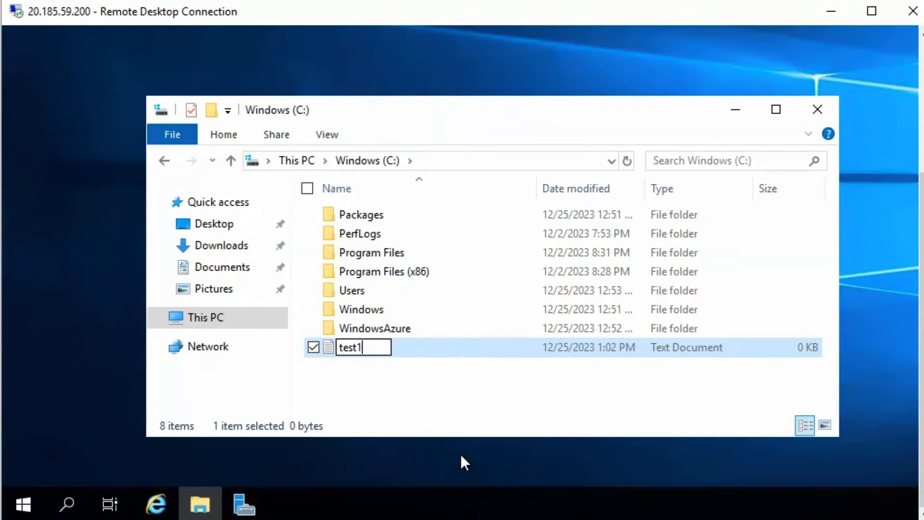
key(Return)
- Write 'test1' into test1, save it, and return to This PC
double_click(325, 347)
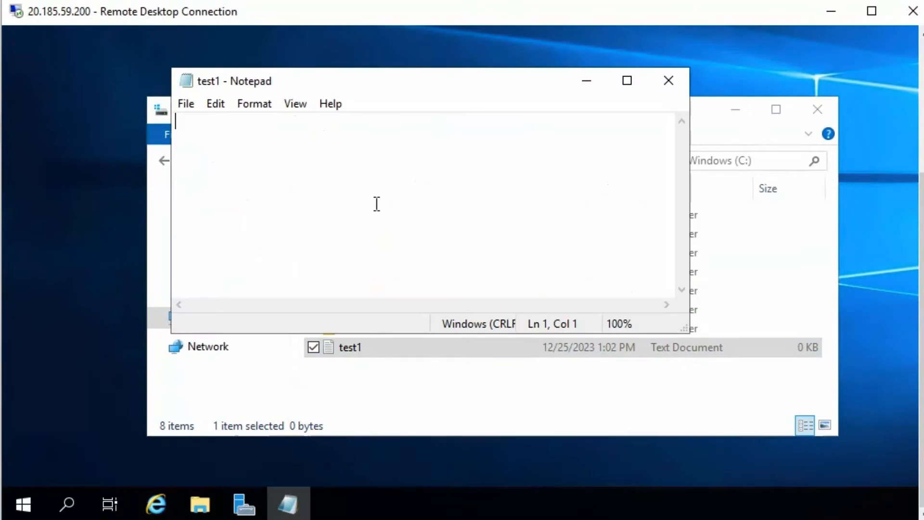
text(test1)
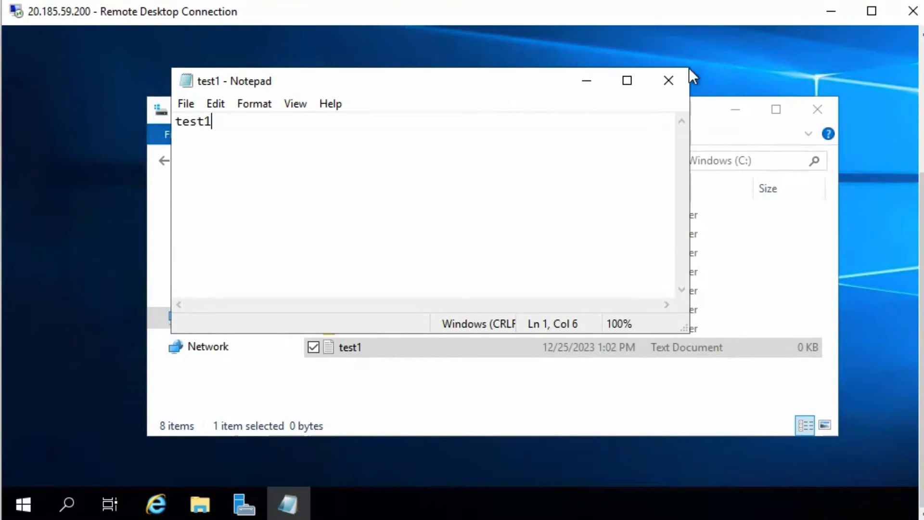
click(674, 85)
click(557, 170)
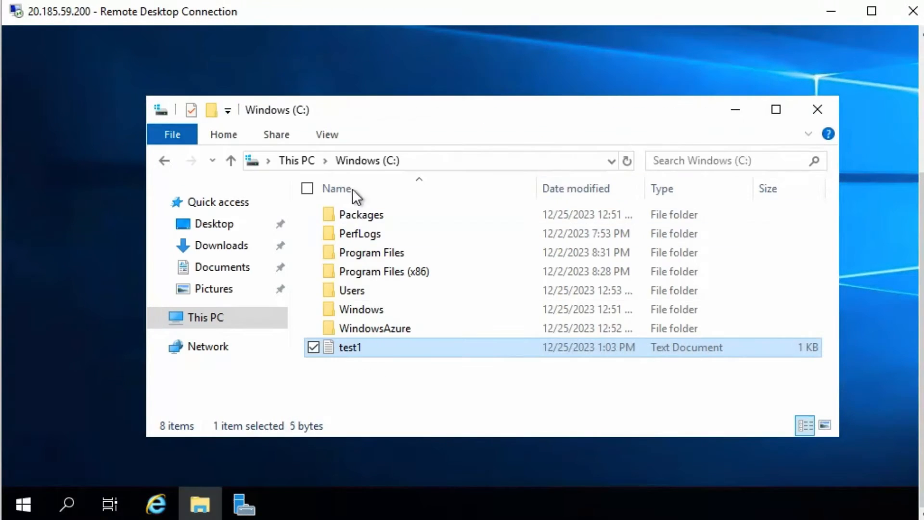
click(307, 164)
- Create a new text document named test2 on Temporary Storage (D:)
double_click(607, 267)
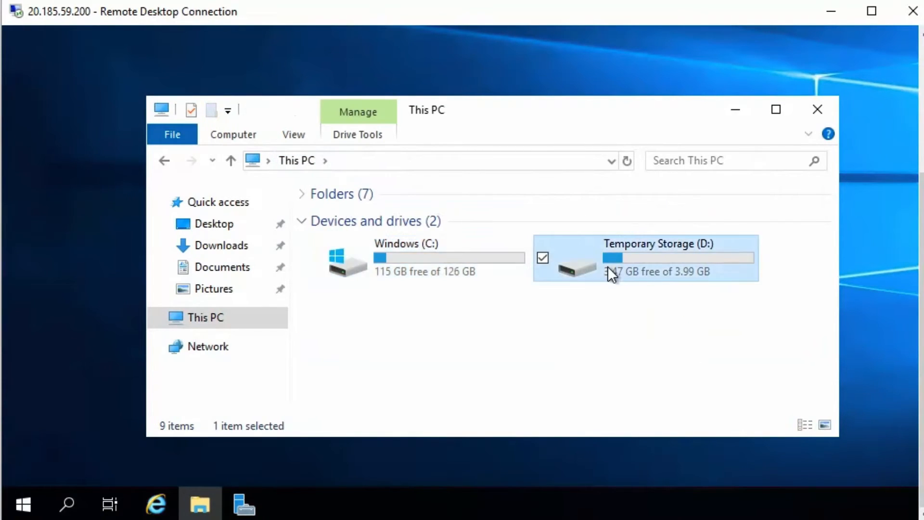
right_click(434, 294)
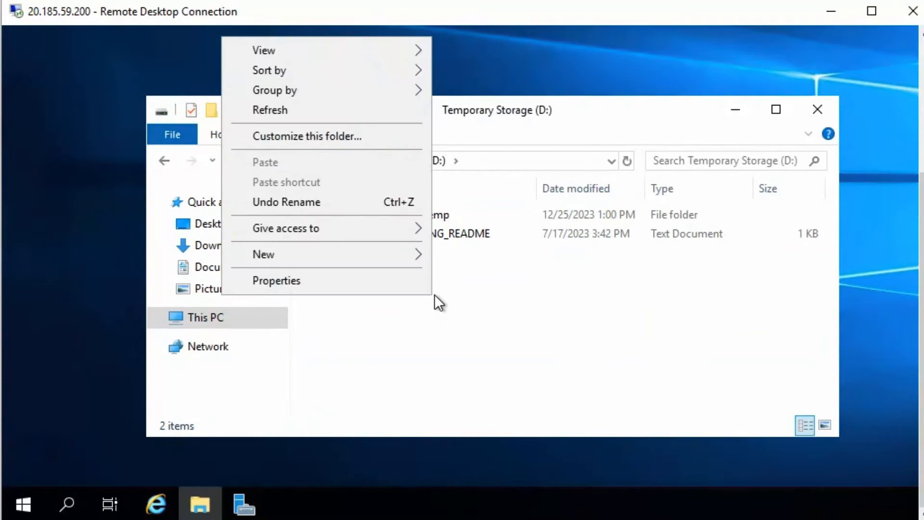
mouse_move(333, 253)
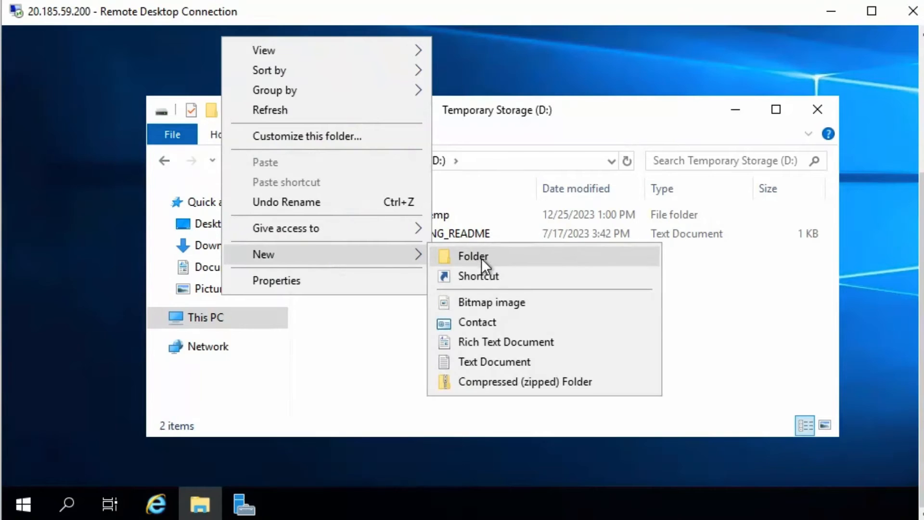
click(470, 359)
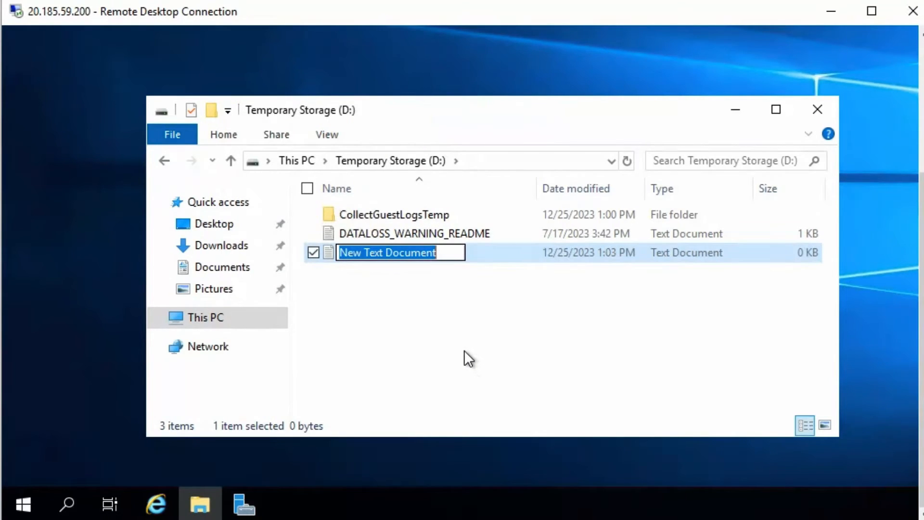
text(test2)
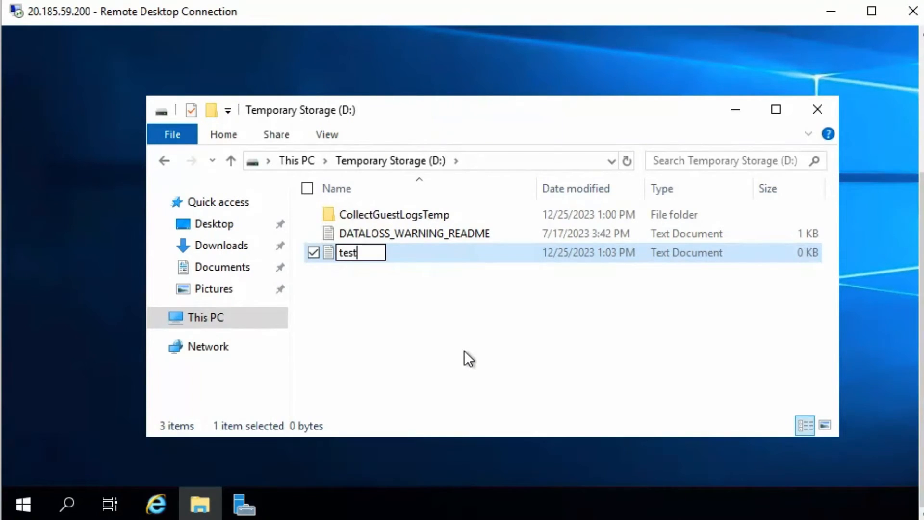
- Write 'test2' into test2, save it, and close the File Explorer window
double_click(328, 253)
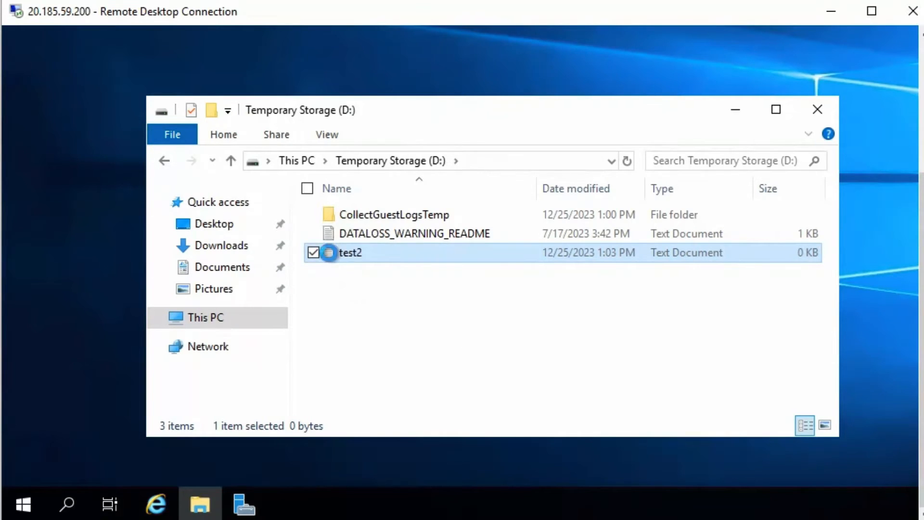
text(test2)
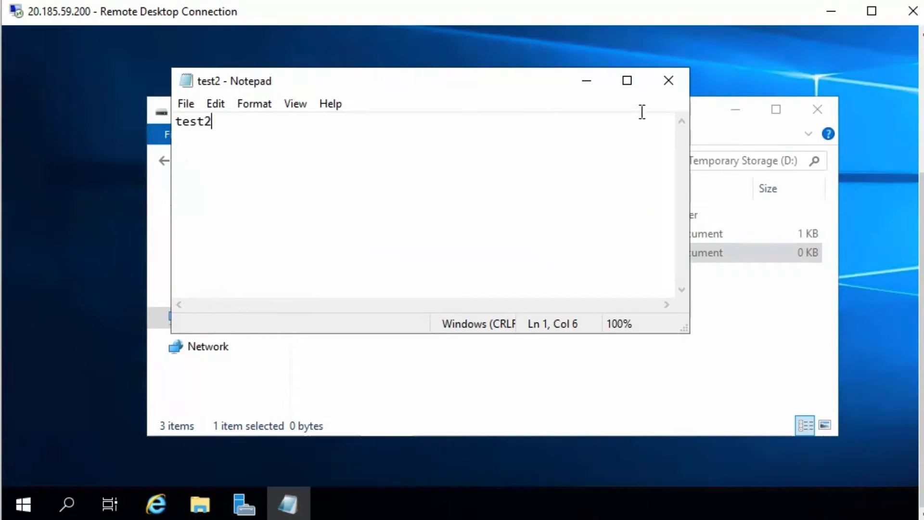
click(670, 81)
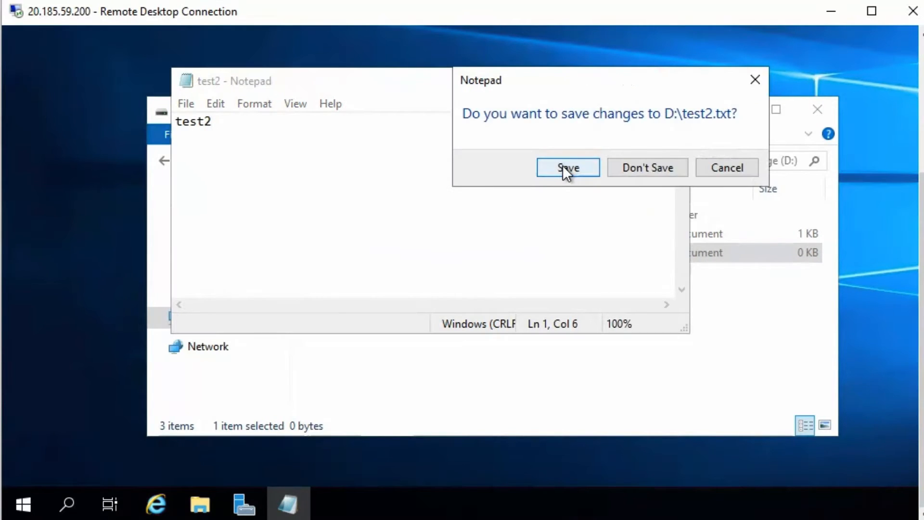
click(563, 166)
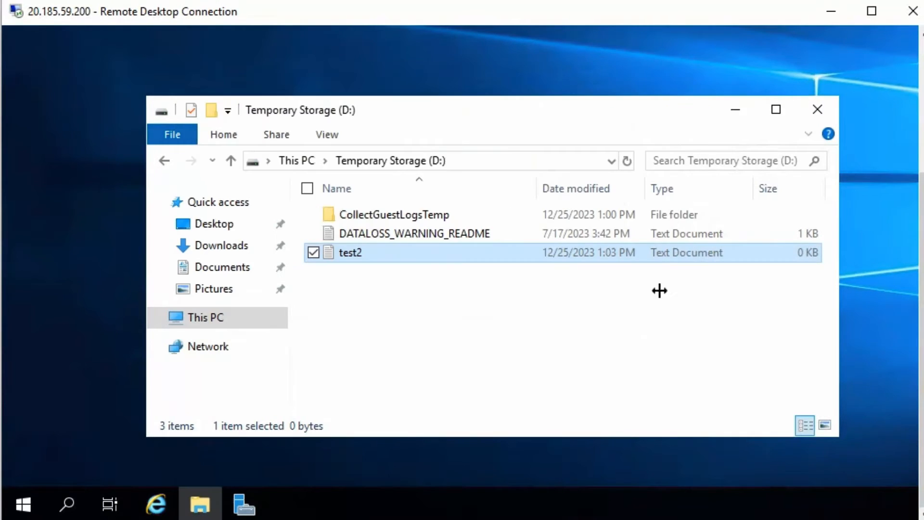
click(818, 110)
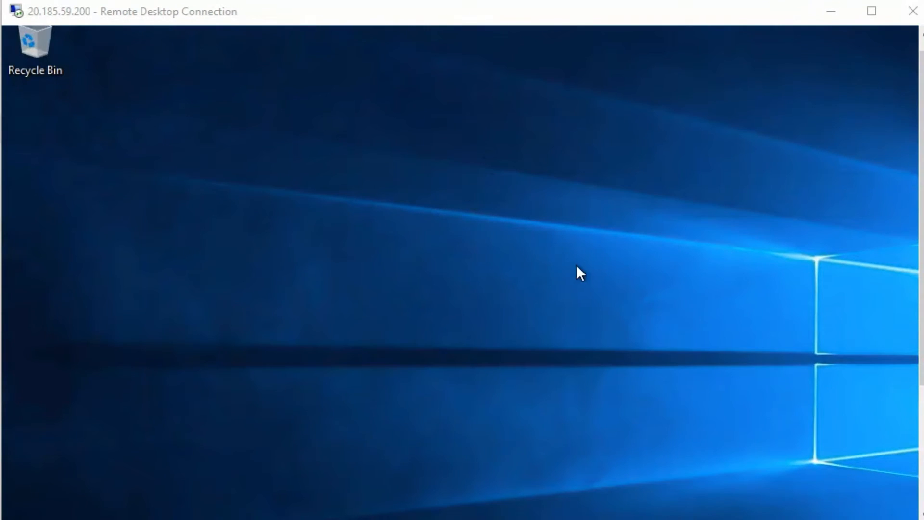
- Set the beach photo as the desktop background via Personalize
right_click(445, 155)
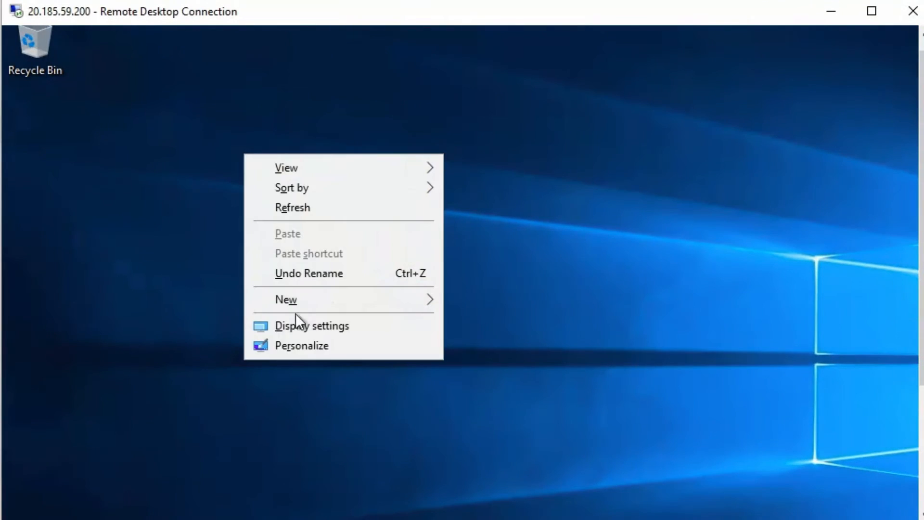
click(305, 348)
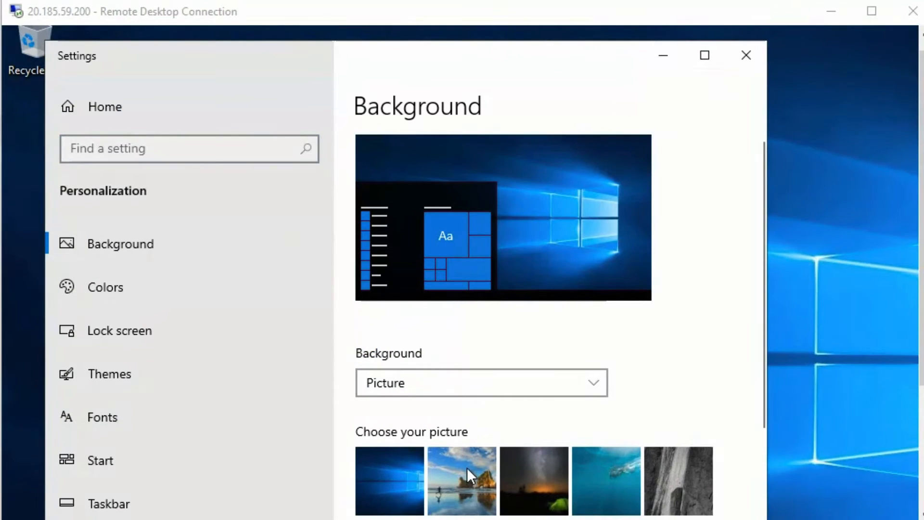
click(467, 467)
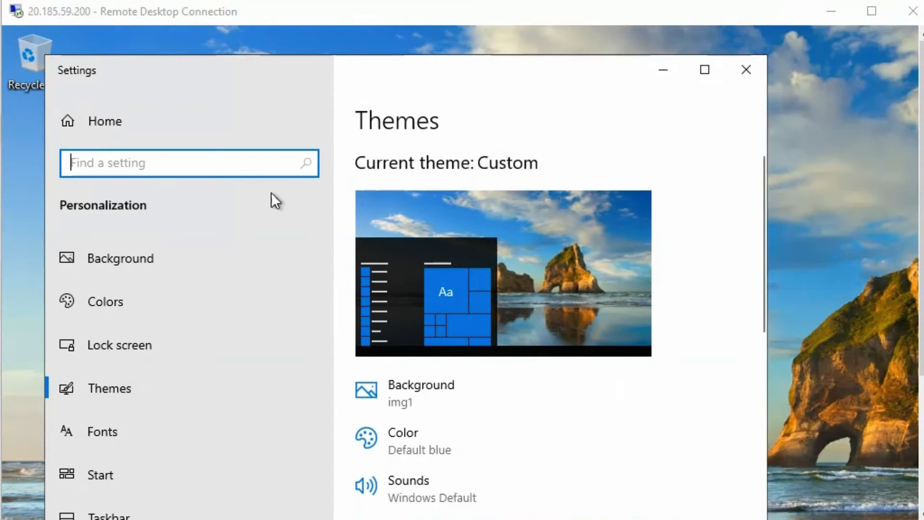
- Set the screen saver to 3D Text, apply it, and close Settings
click(228, 162)
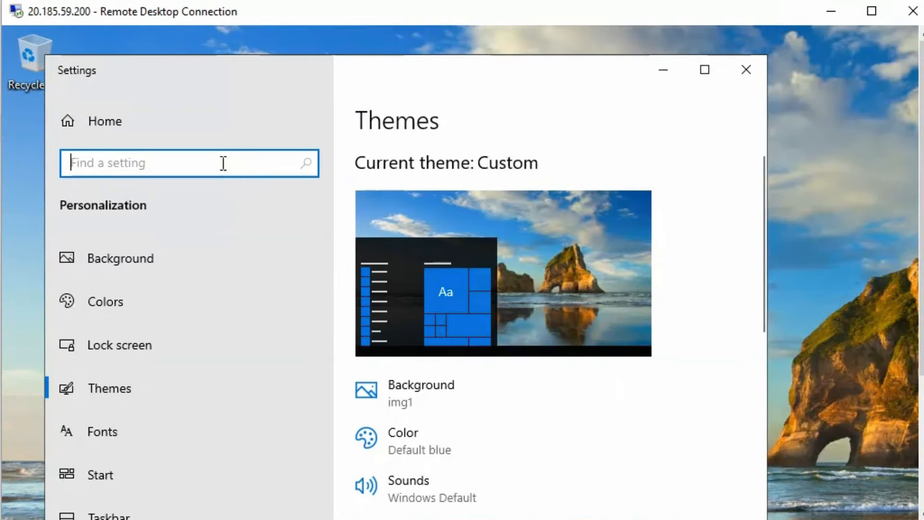
text(screensav)
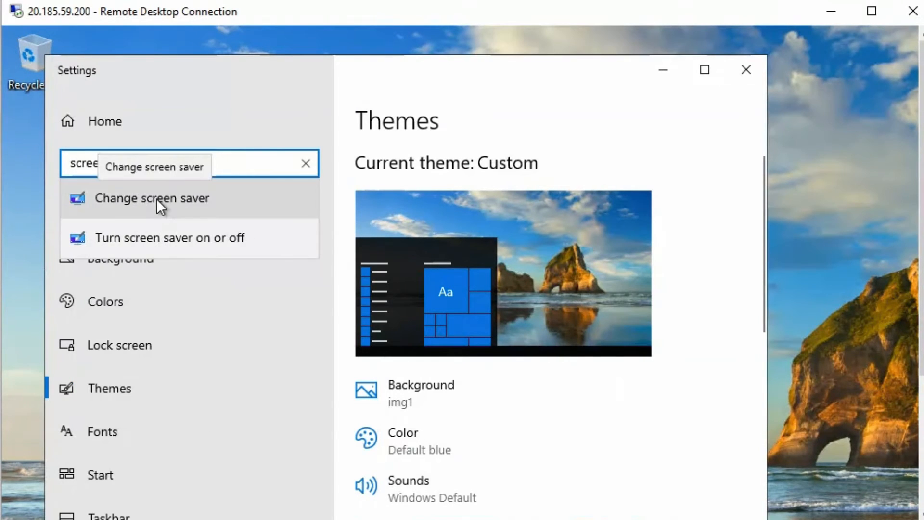
click(157, 198)
drag(472, 116, 493, 41)
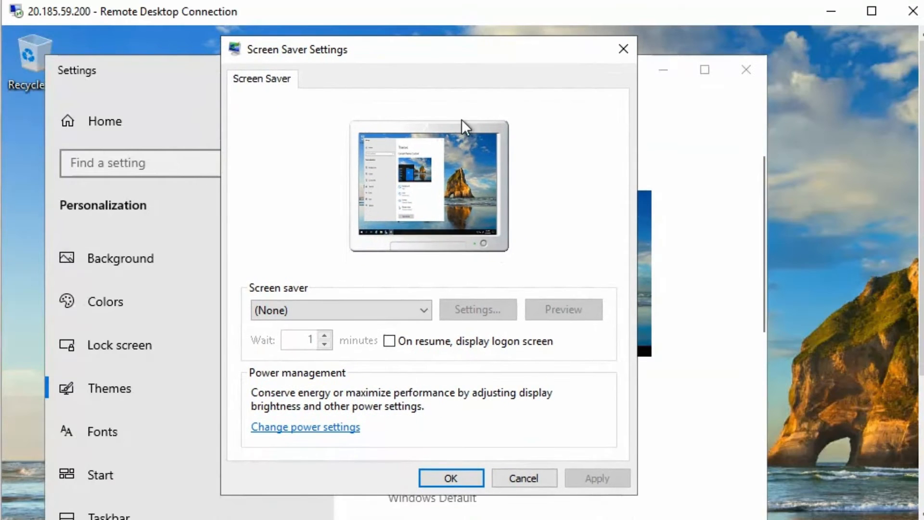
click(418, 311)
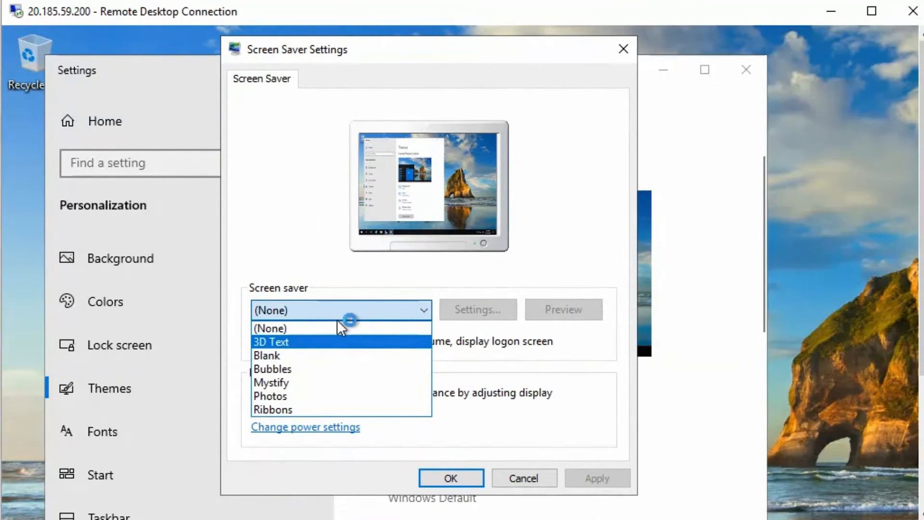
click(331, 341)
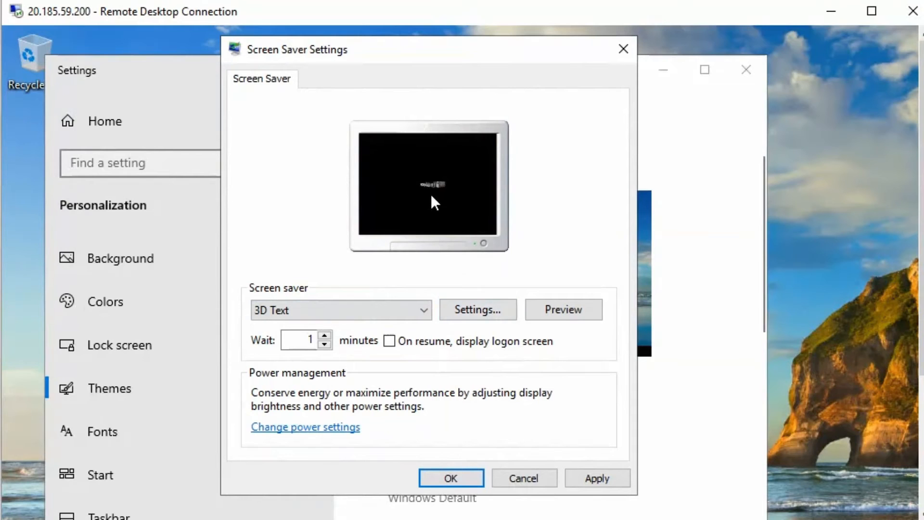
click(590, 478)
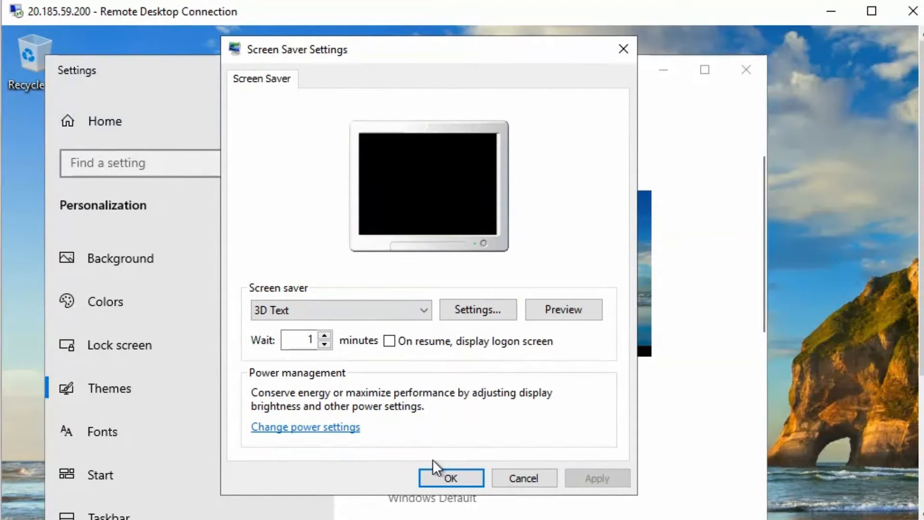
click(443, 476)
click(747, 70)
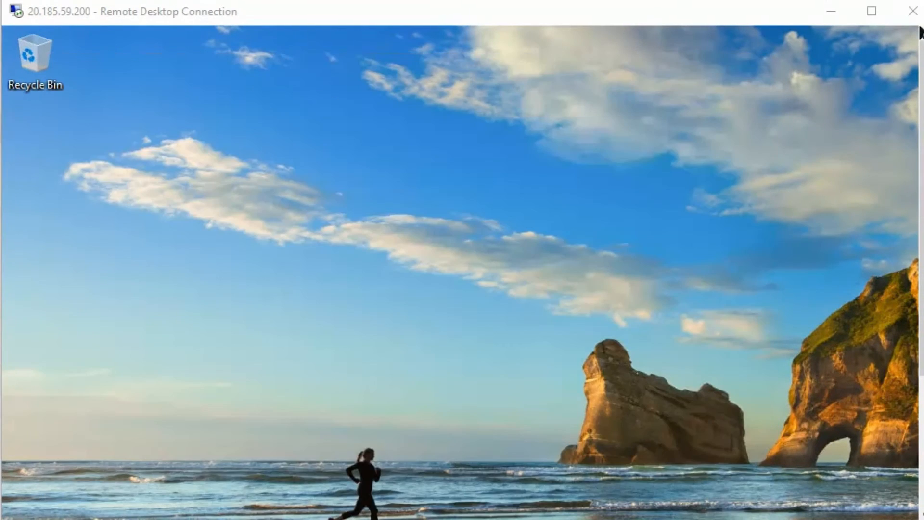
- Disconnect the Remote Desktop session and return to vm1 in the portal
click(913, 10)
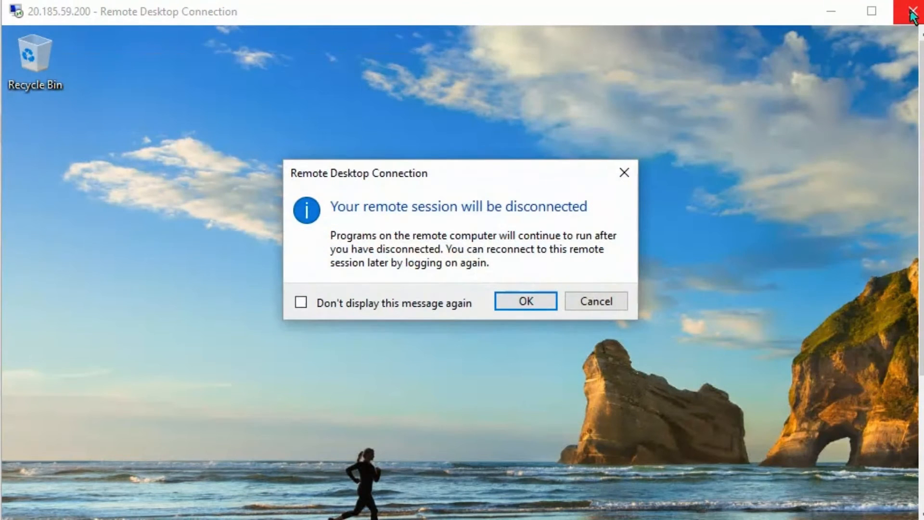
click(532, 300)
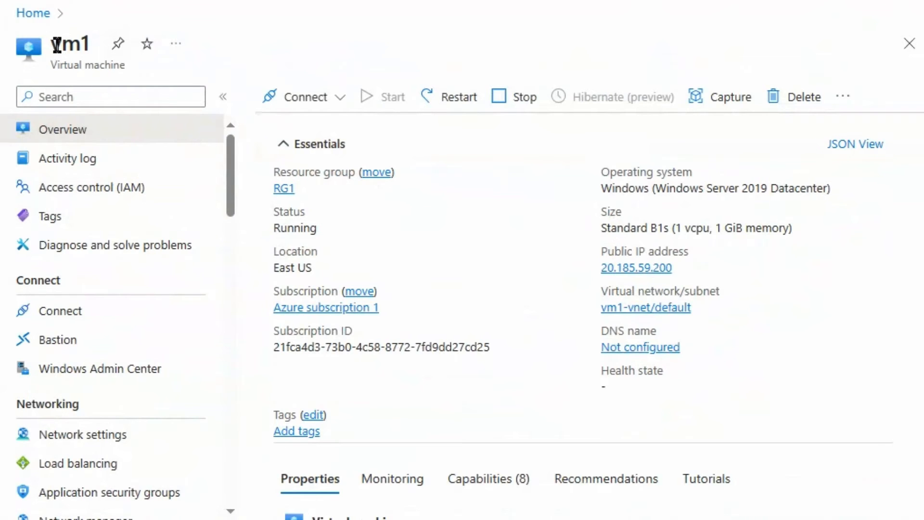
scroll(67, 312, down, 6)
scroll(96, 339, down, 15)
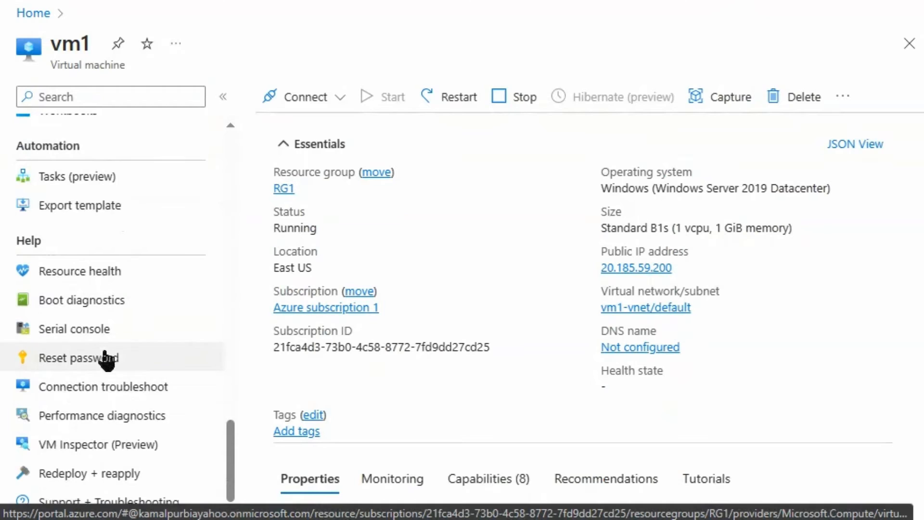
- Redeploy vm1 to a new host and confirm success in Notifications
click(83, 478)
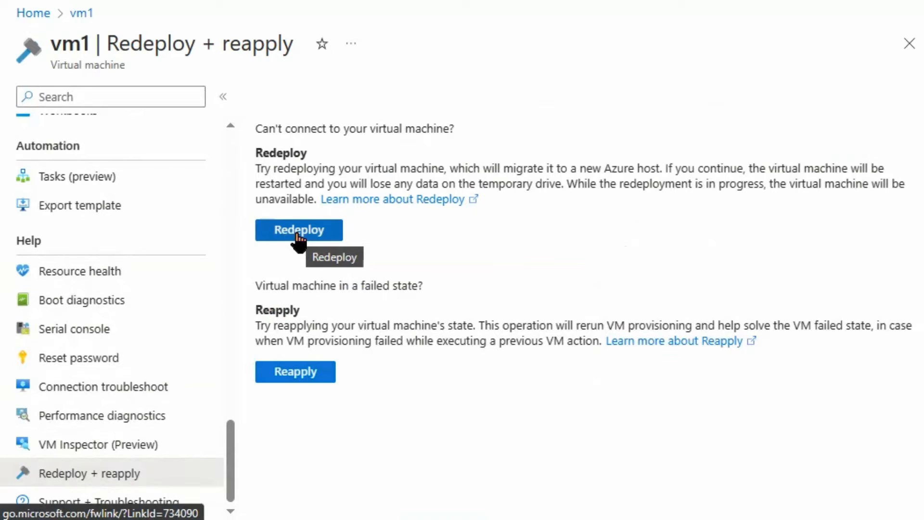
click(298, 236)
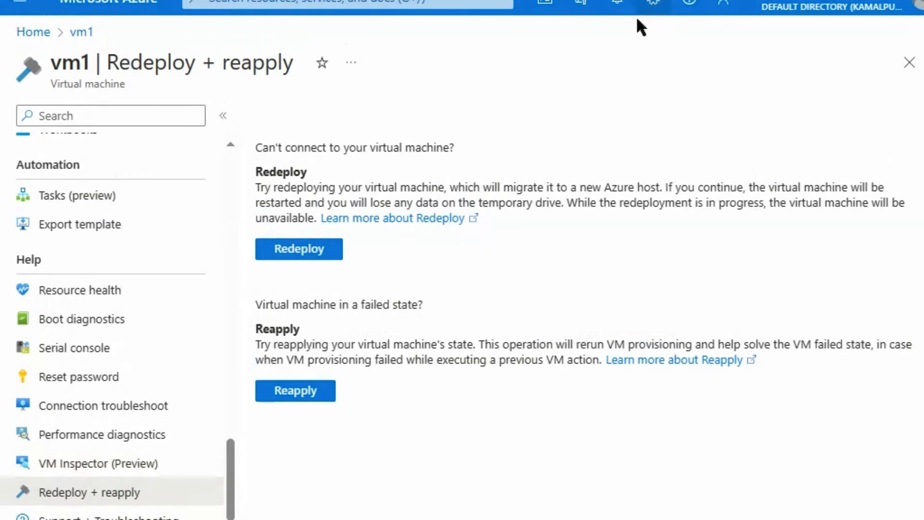
click(620, 17)
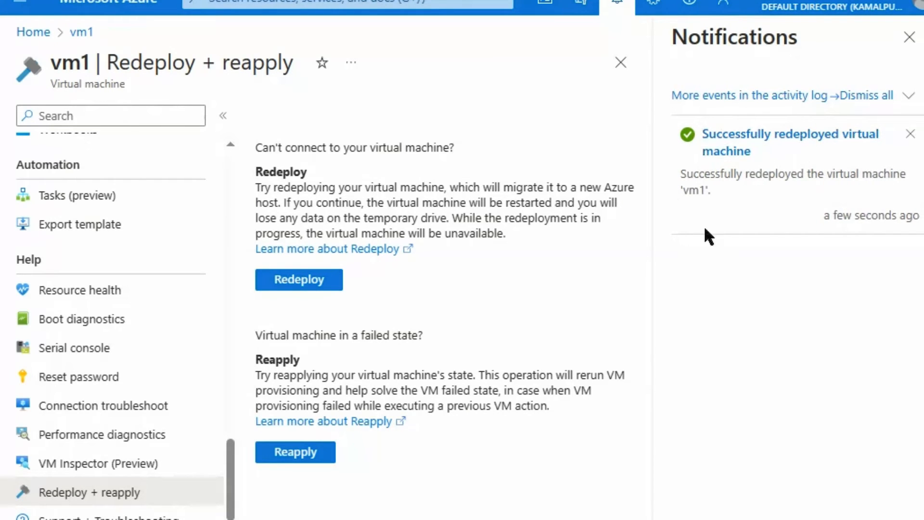
click(81, 31)
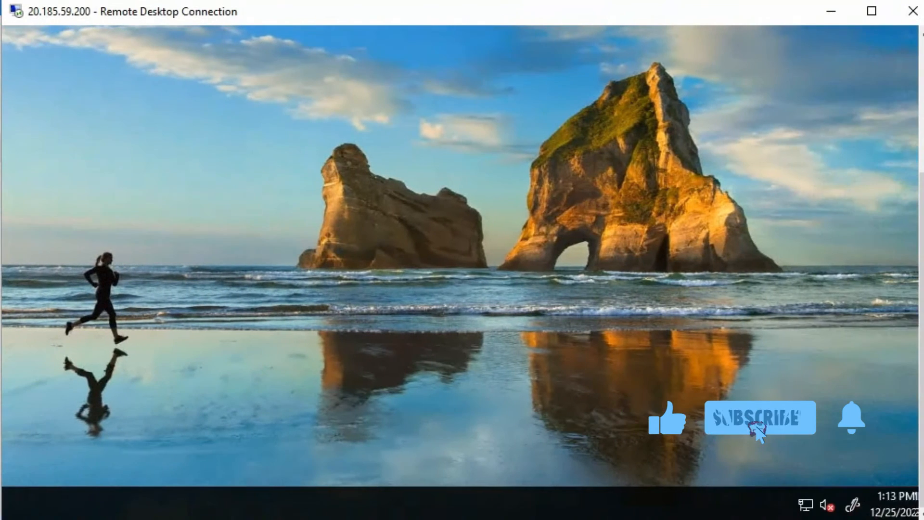
right_click(620, 157)
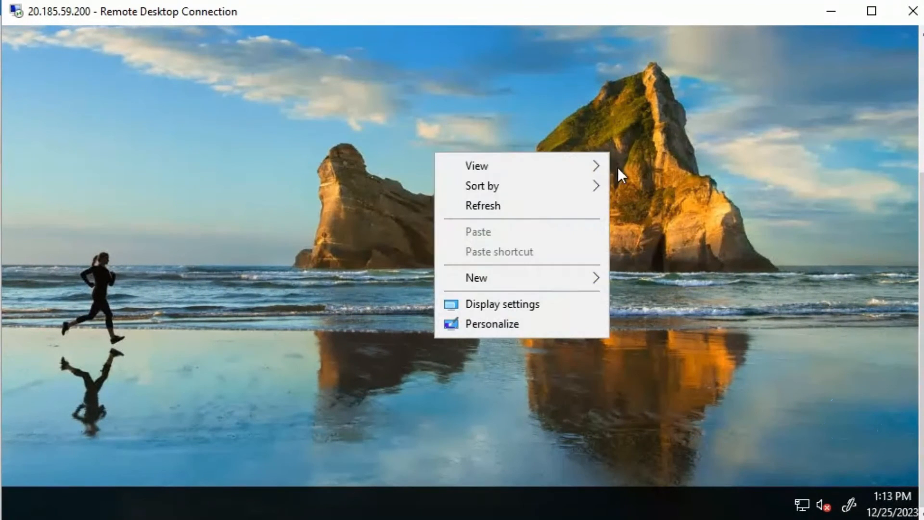
click(505, 321)
click(190, 161)
text(screen )
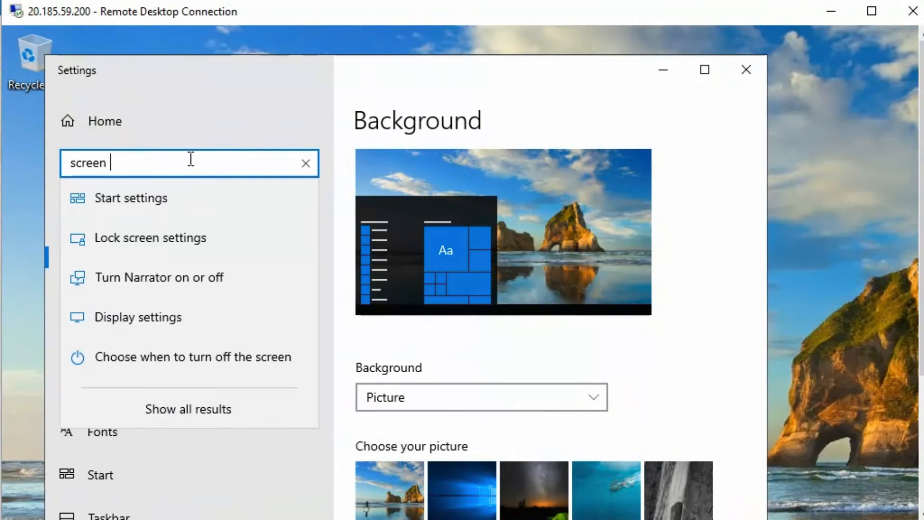
text(sa)
click(145, 256)
drag(391, 169, 449, 62)
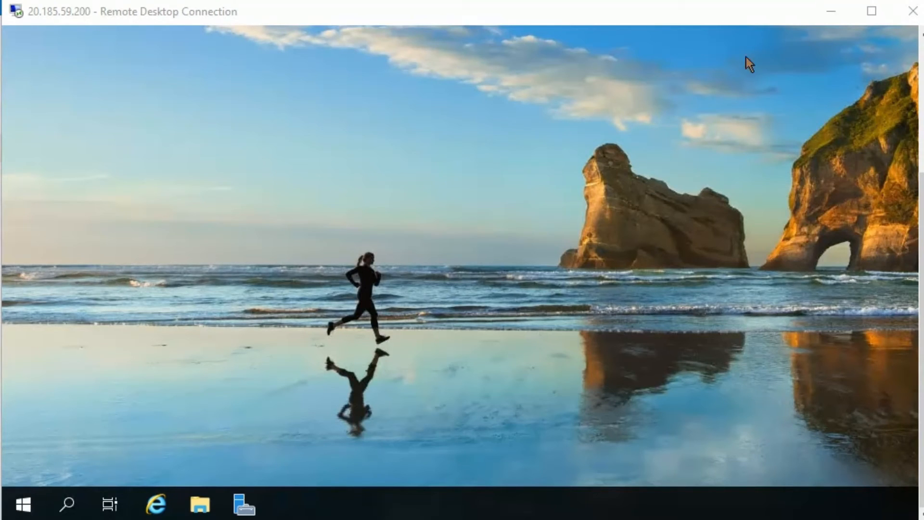
- Open C:\test1 in File Explorer to confirm it still contains 'test1'
click(200, 504)
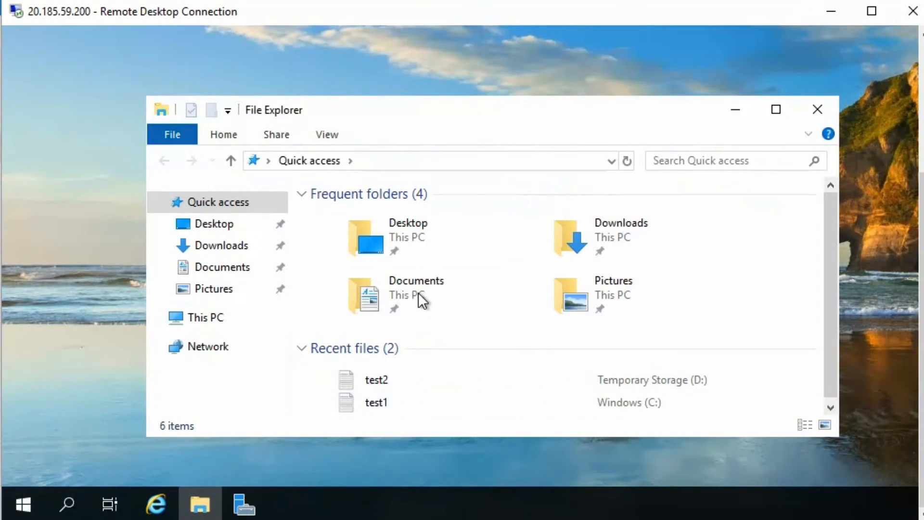
click(205, 319)
double_click(389, 256)
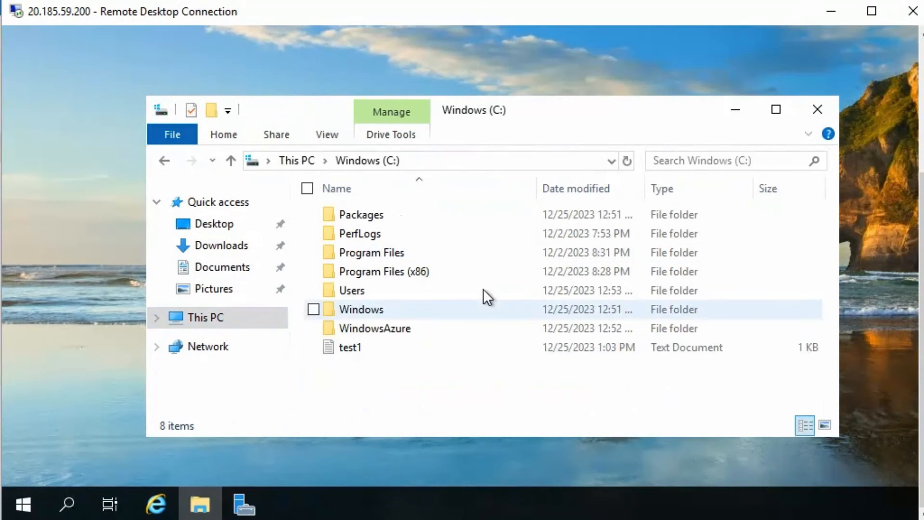
double_click(339, 351)
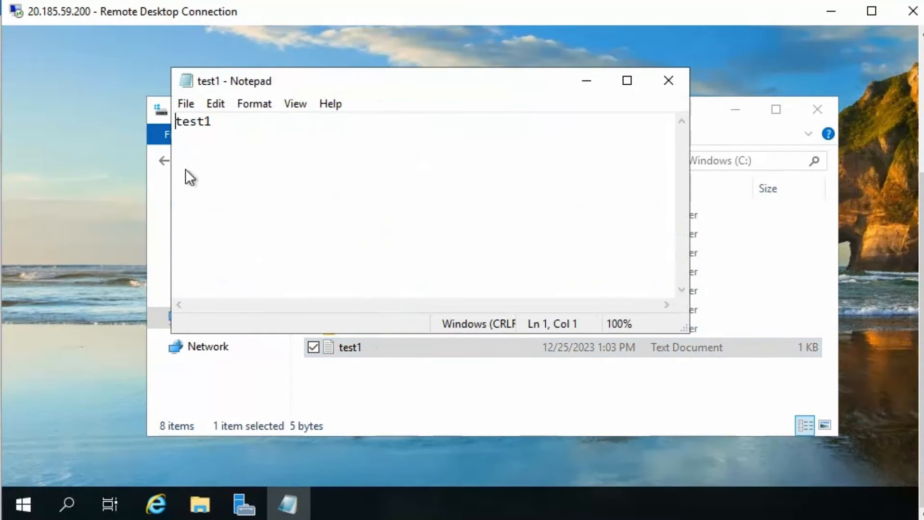
click(667, 83)
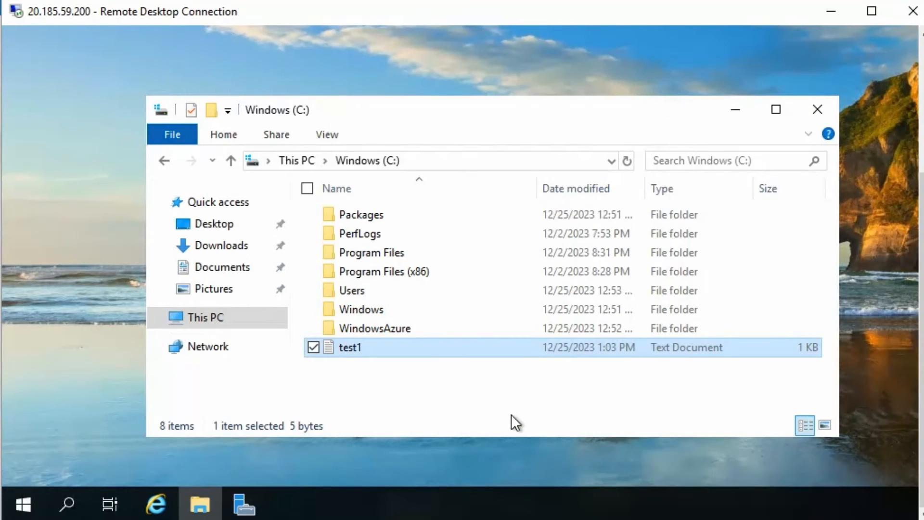
- Open Temporary Storage (D:) from This PC to confirm test2 is gone
click(289, 161)
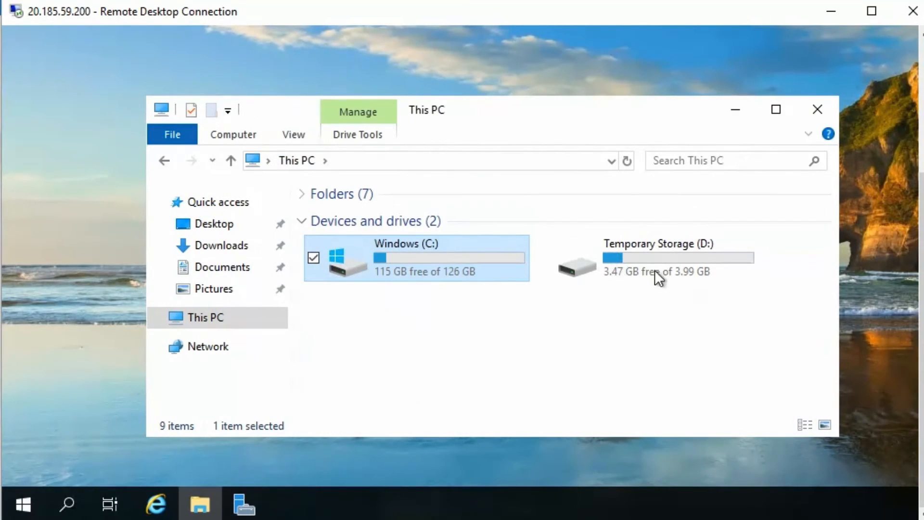
click(614, 257)
double_click(613, 257)
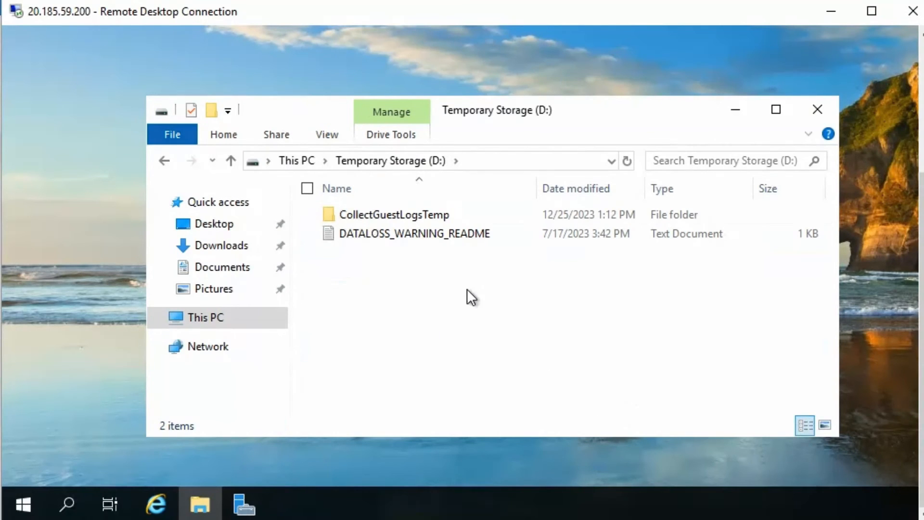